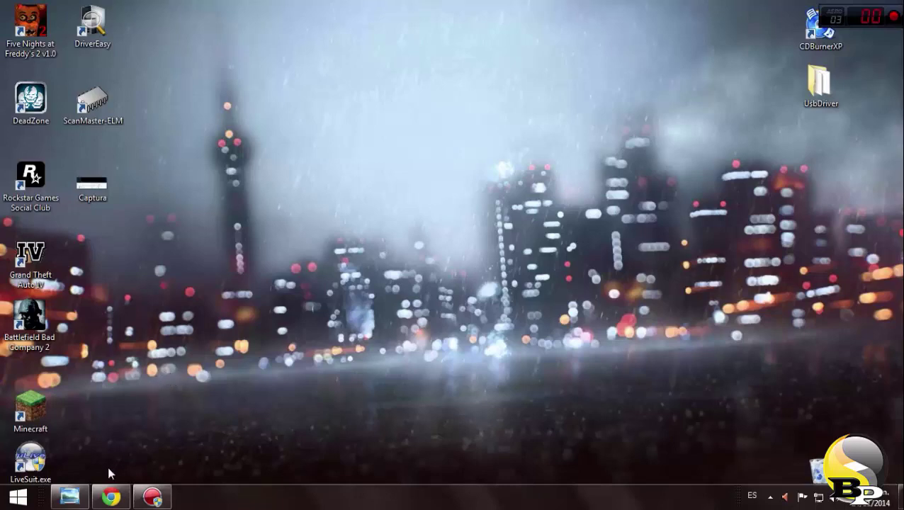
Restore the Chrome window showing the Google results for Freeplay Music
{"action": "left_click", "coordinate": [111, 497]}
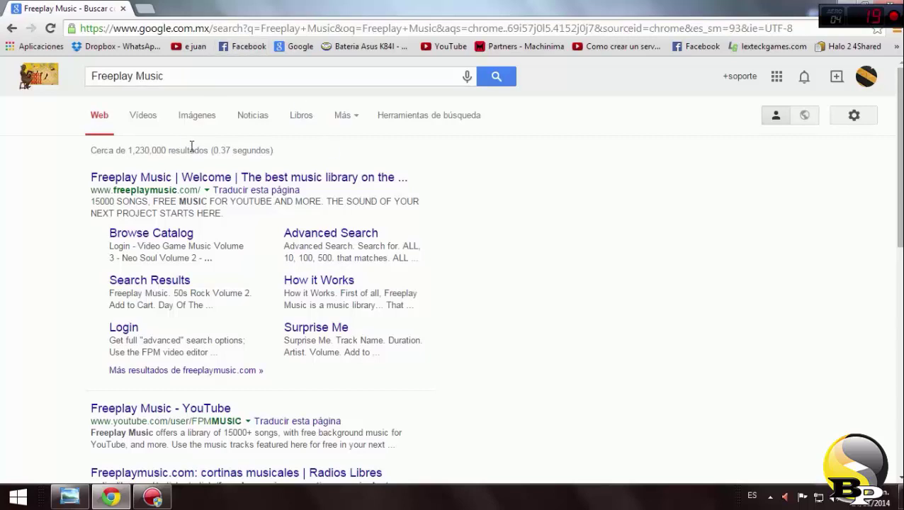
Open the top result, 'Freeplay Music | Welcome', to reach freeplaymusic.com
{"action": "left_click", "coordinate": [162, 176]}
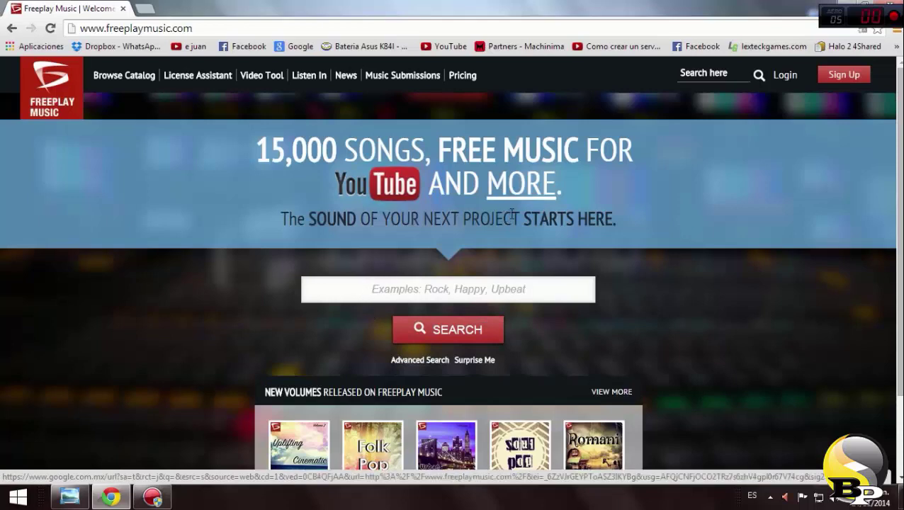
Search the Freeplay Music catalogue for 'Dupstep', fixing the typos first
{"action": "scroll", "coordinate": [508, 208], "scroll_direction": "down", "scroll_amount": 3}
{"action": "scroll", "coordinate": [495, 249], "scroll_direction": "up", "scroll_amount": 3}
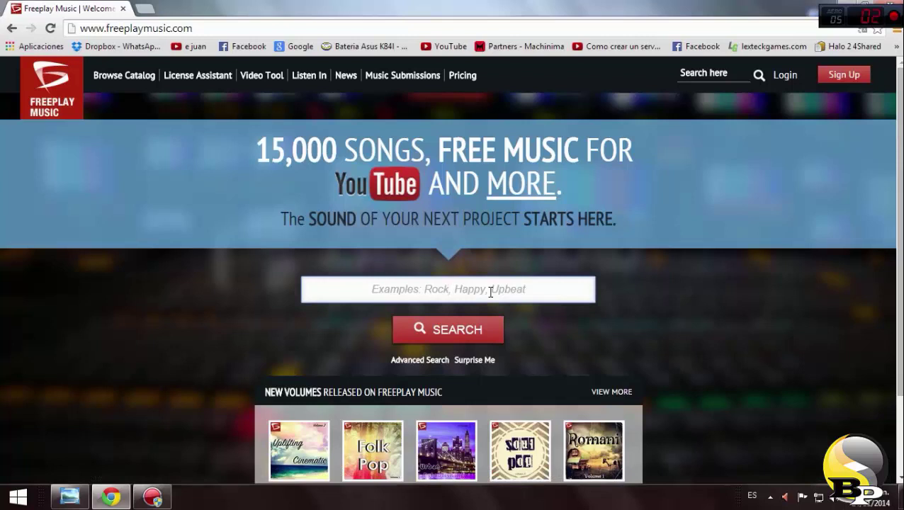
{"action": "type", "text": "Duspe"}
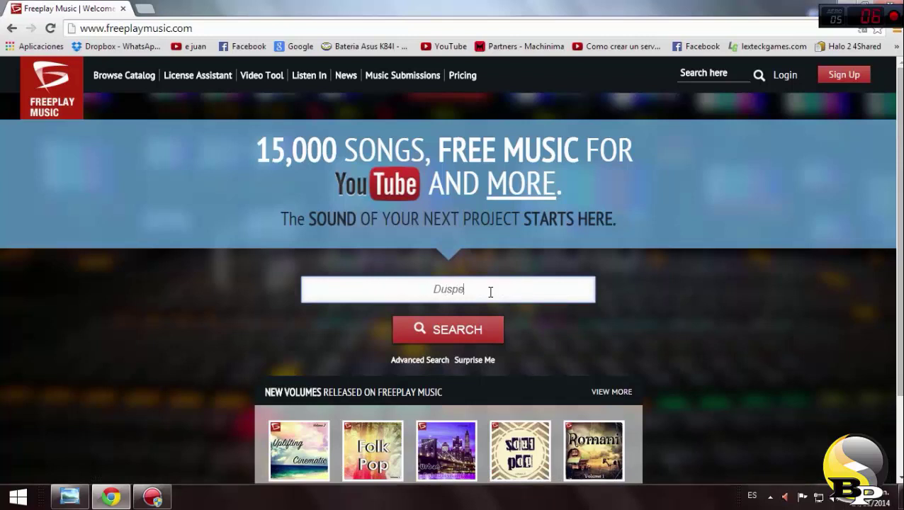
{"action": "key", "text": "BackSpace"}
{"action": "type", "text": "tep"}
{"action": "key", "text": "Left"}
{"action": "key", "text": "Left"}
{"action": "key", "text": "Left"}
{"action": "key", "text": "BackSpace"}
{"action": "key", "text": "BackSpace"}
{"action": "type", "text": "ps"}
{"action": "key", "text": "Return"}
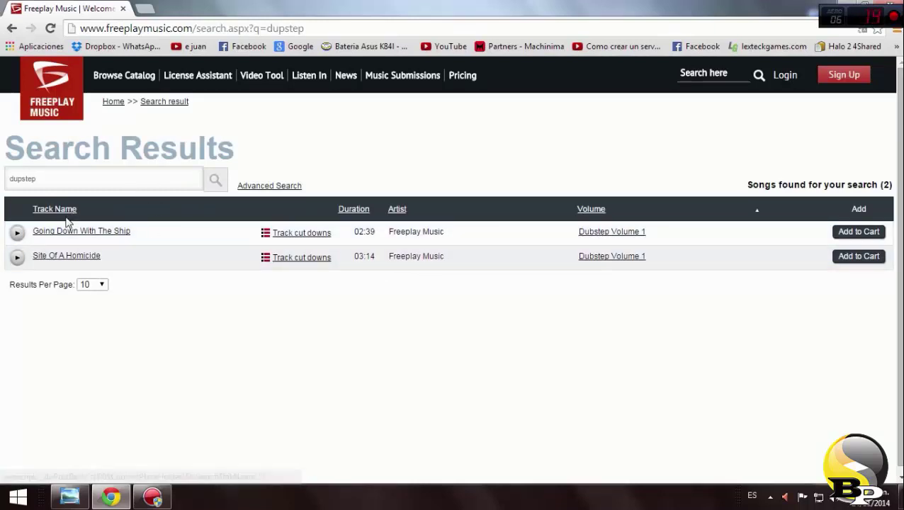
Preview Going Down With The Ship, then Site Of A Homicide, leaving it paused
{"action": "left_click", "coordinate": [17, 233]}
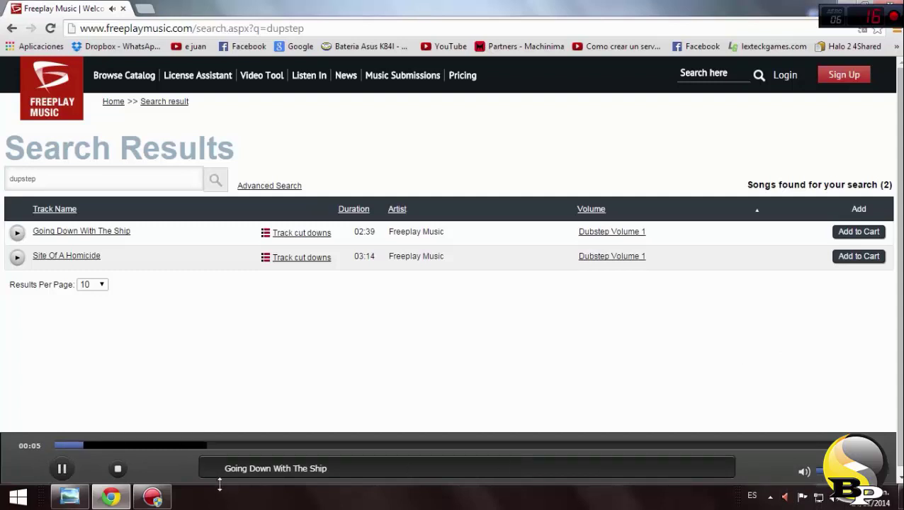
{"action": "left_click", "coordinate": [62, 469]}
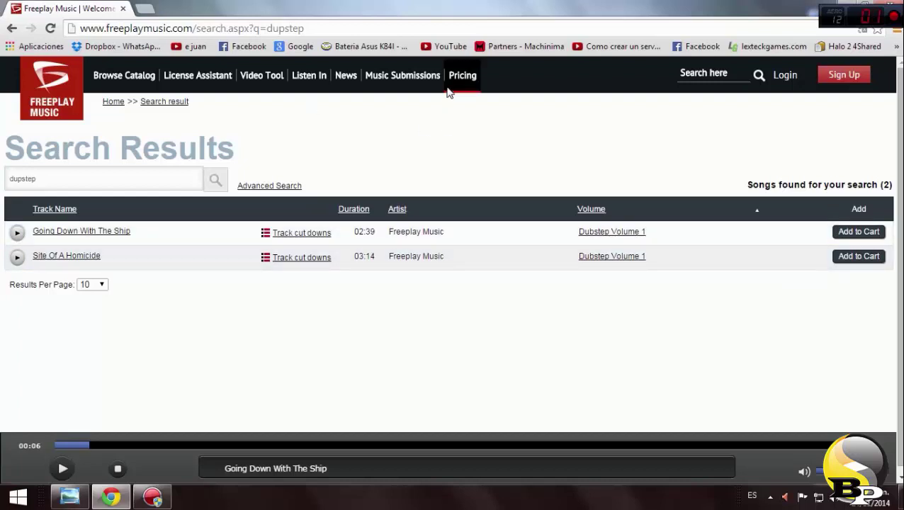
{"action": "left_click", "coordinate": [18, 233]}
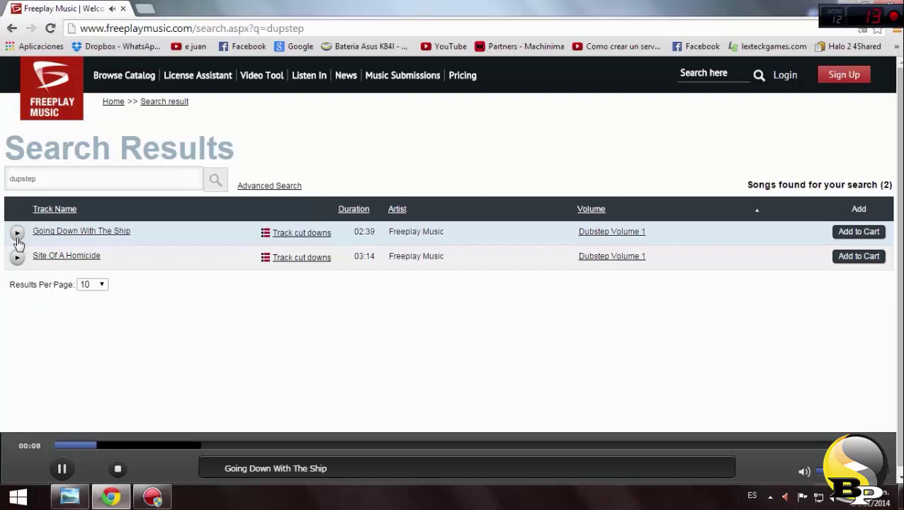
{"action": "left_click", "coordinate": [17, 257]}
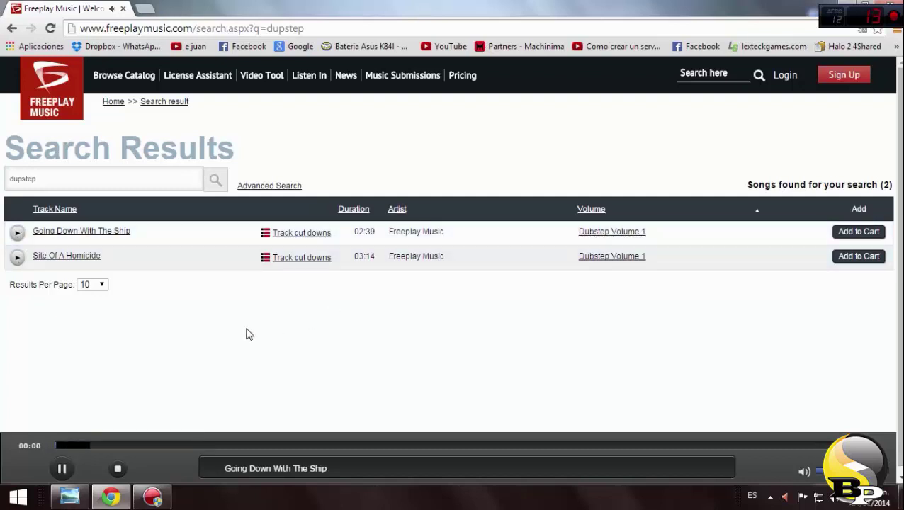
{"action": "left_click", "coordinate": [17, 258]}
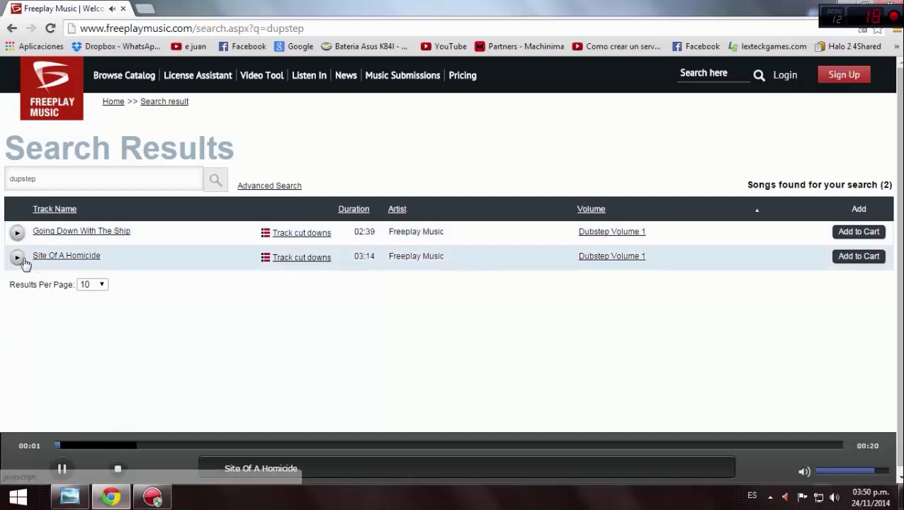
{"action": "left_click", "coordinate": [17, 258]}
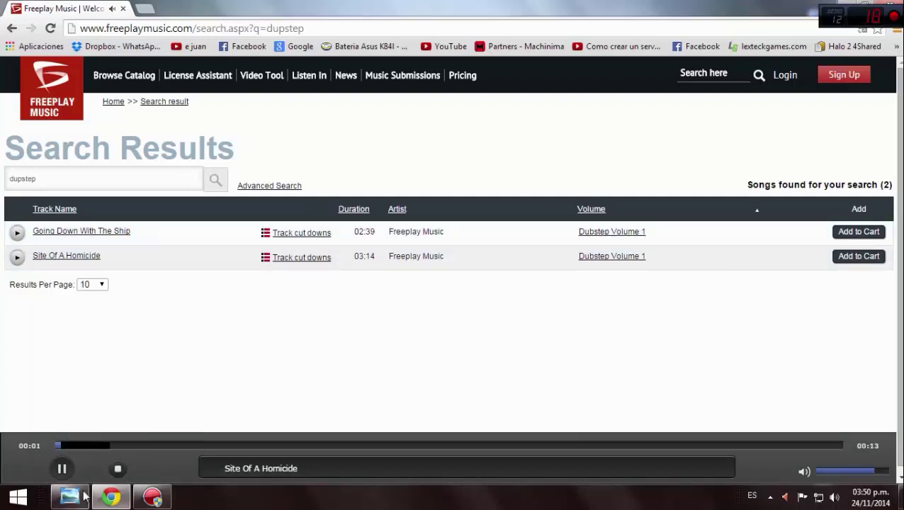
{"action": "left_click", "coordinate": [62, 468]}
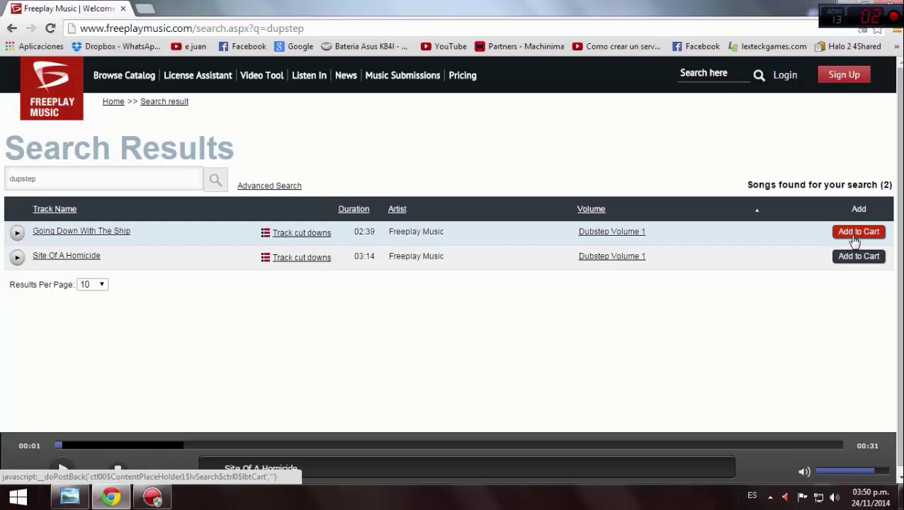
Add Going Down With The Ship to the cart with the 'Personal use on YouTube only' license and check out
{"action": "left_click", "coordinate": [867, 240]}
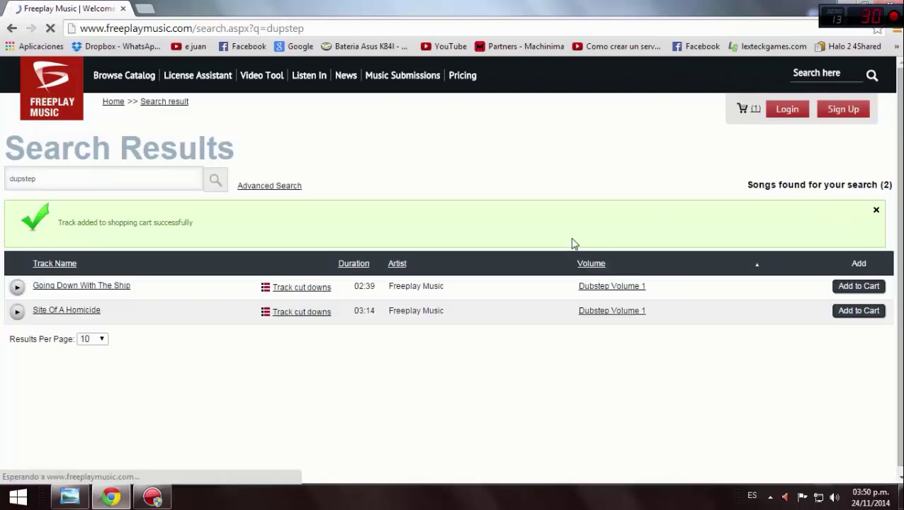
{"action": "scroll", "coordinate": [530, 252], "scroll_direction": "down", "scroll_amount": 1}
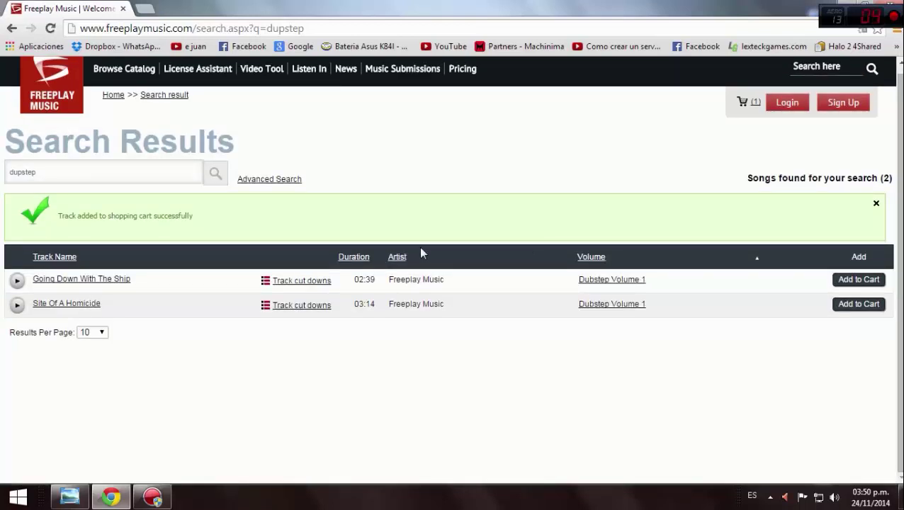
{"action": "scroll", "coordinate": [759, 142], "scroll_direction": "up", "scroll_amount": 1}
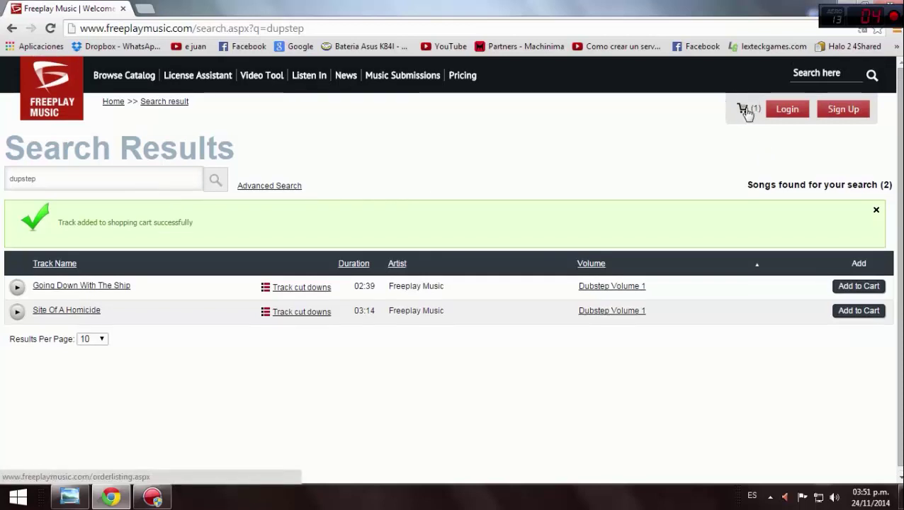
{"action": "left_click", "coordinate": [744, 111]}
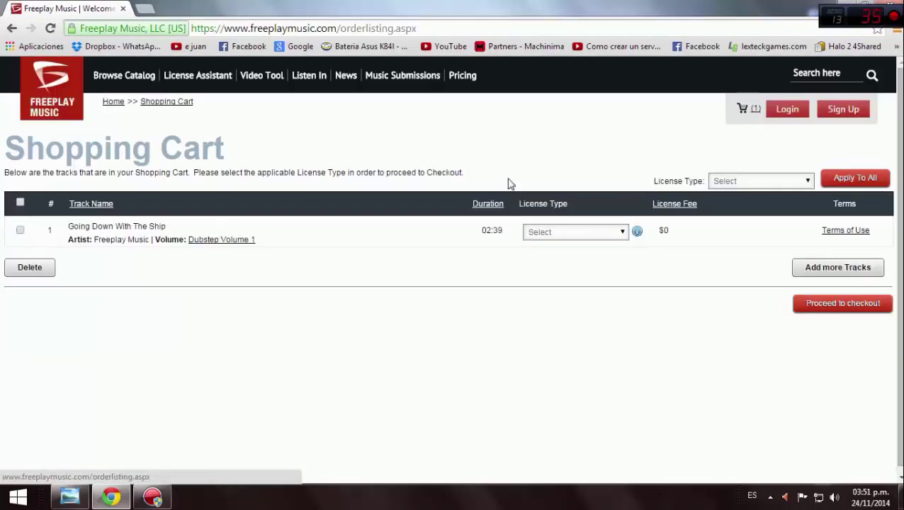
{"action": "left_click", "coordinate": [622, 232]}
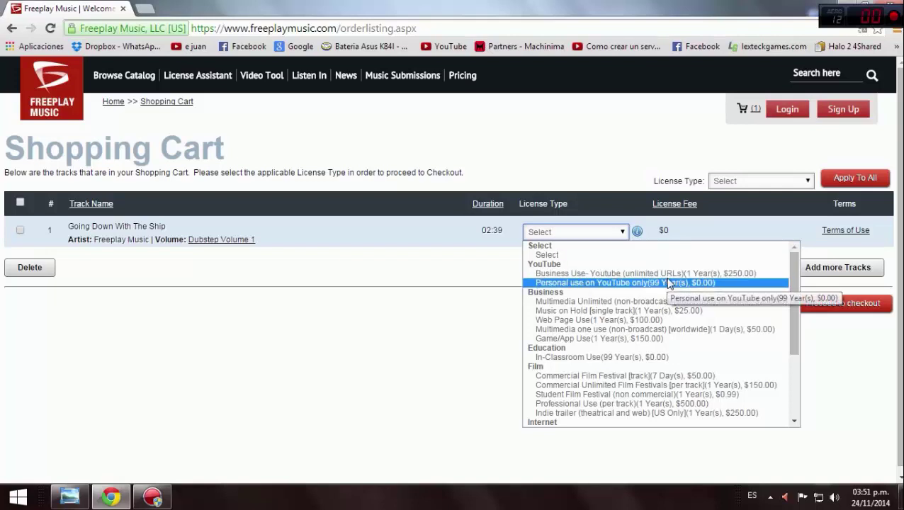
{"action": "left_click", "coordinate": [667, 284]}
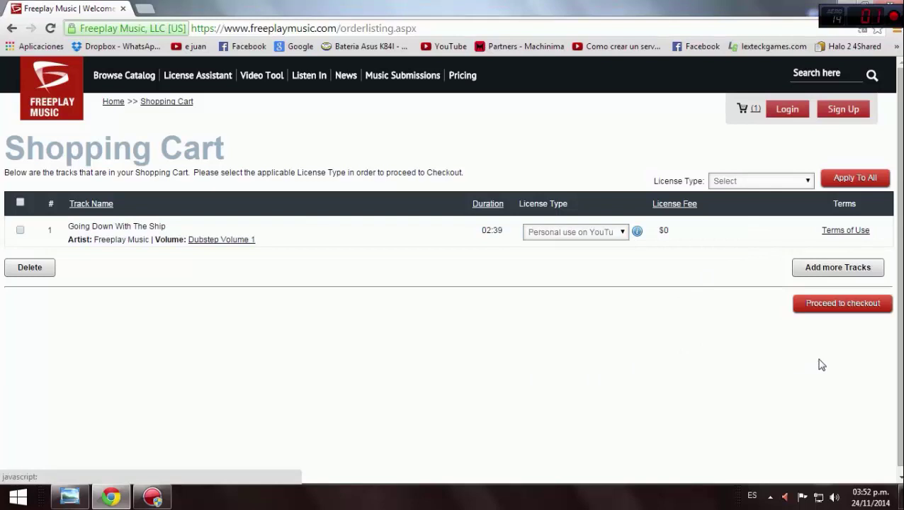
{"action": "left_click", "coordinate": [860, 304]}
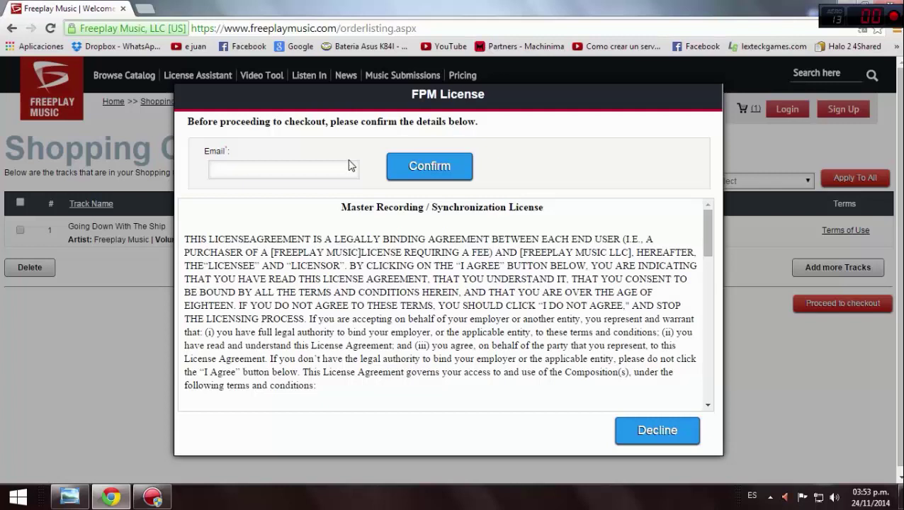
Enter and confirm the contact e-mail address in the FPM License dialog
{"action": "left_click", "coordinate": [349, 165]}
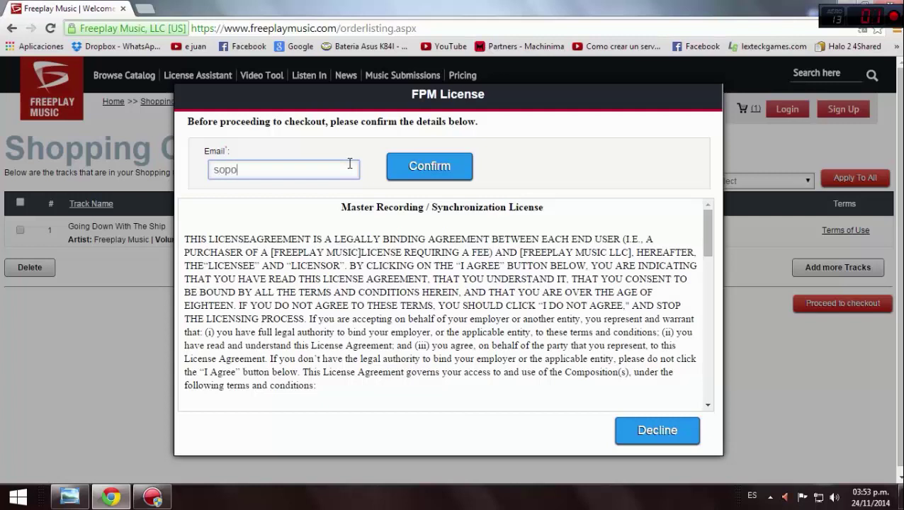
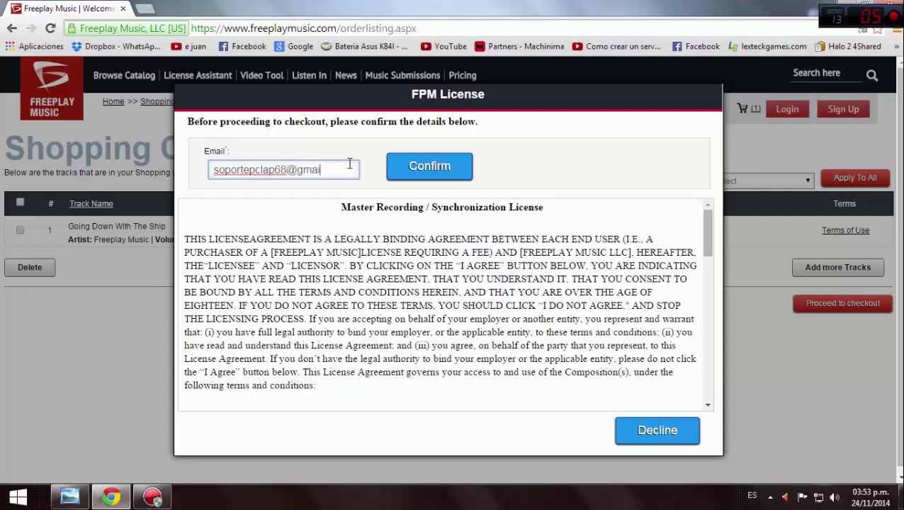
{"action": "scroll", "coordinate": [638, 383], "scroll_direction": "down", "scroll_amount": 15}
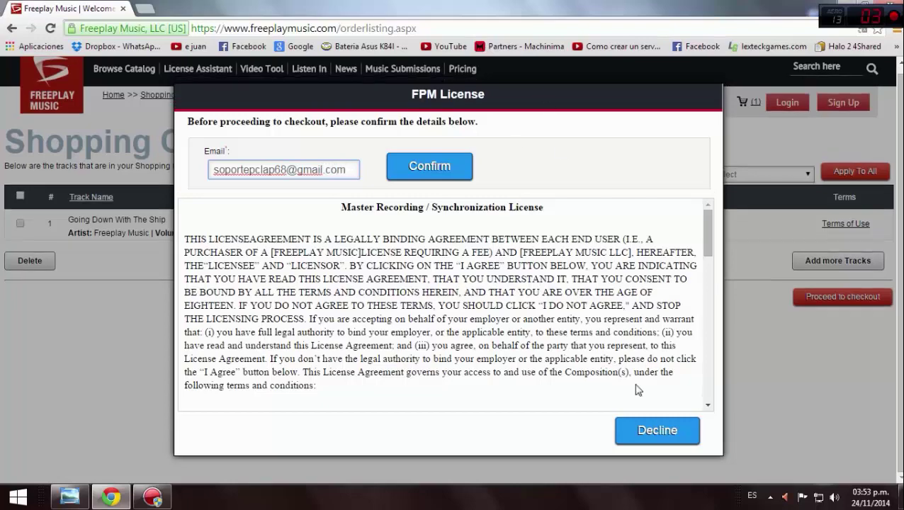
{"action": "left_click", "coordinate": [463, 170]}
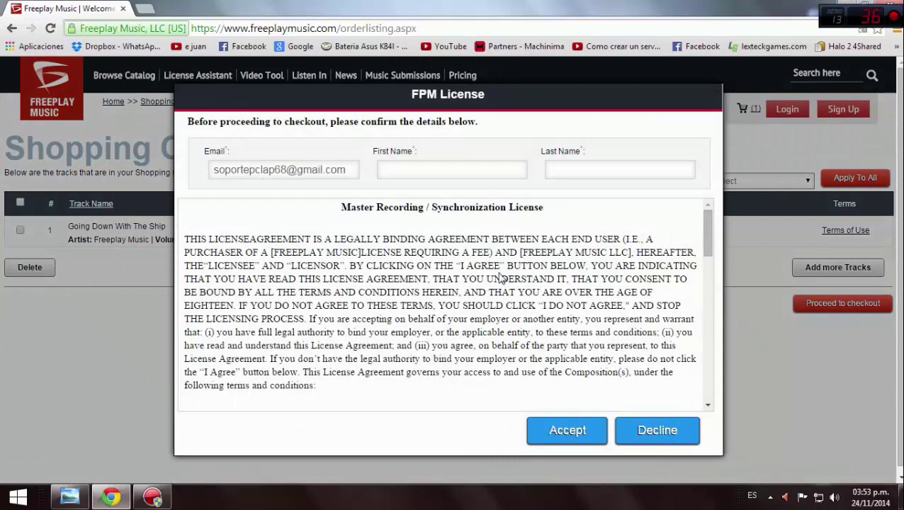
Fill in the licensee's first and last name and accept the license agreement
{"action": "left_click", "coordinate": [393, 176]}
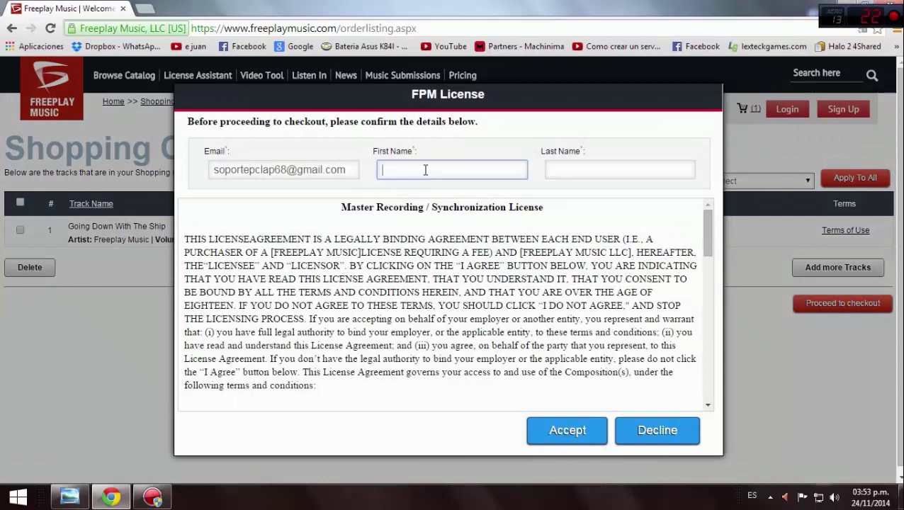
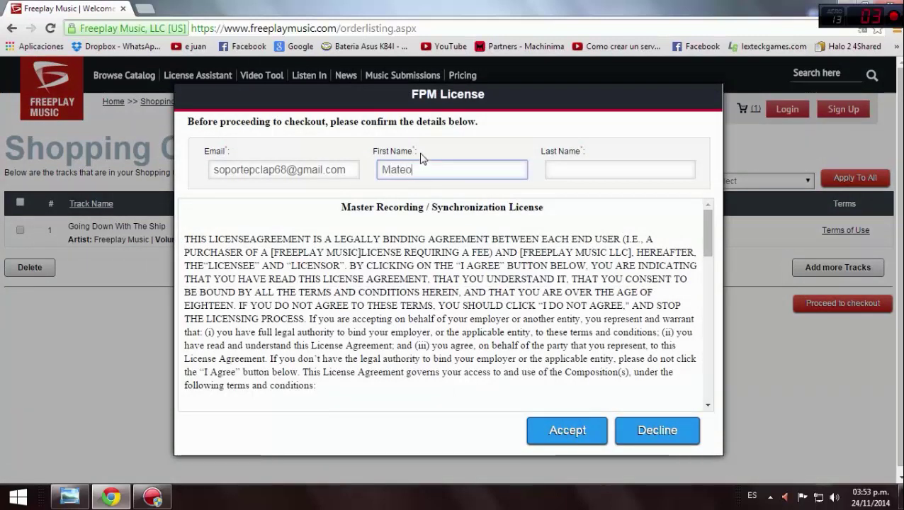
{"action": "key", "text": "Tab"}
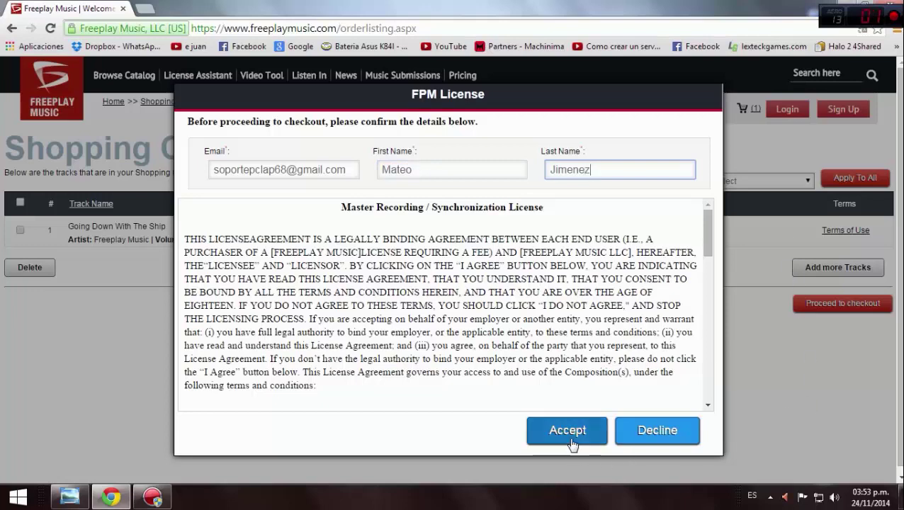
{"action": "left_click", "coordinate": [568, 430]}
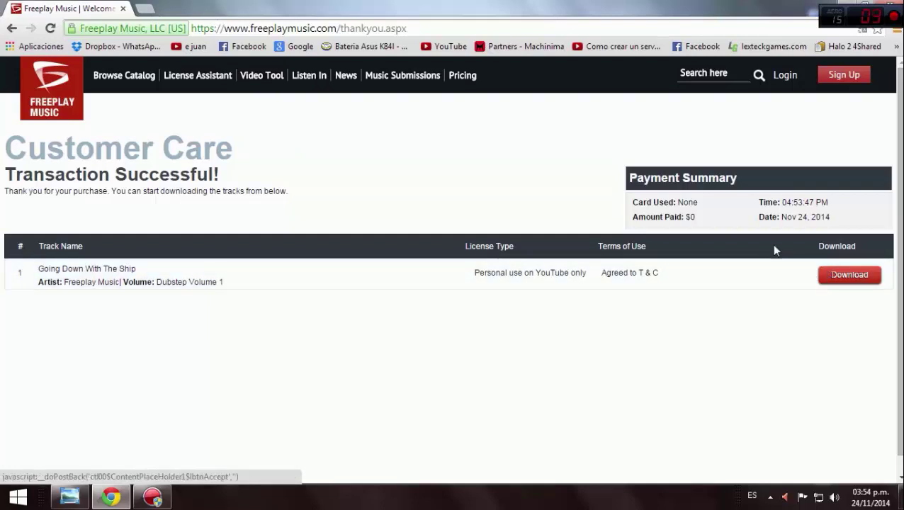
Download the Going Down With The Ship zip and open a new browser tab
{"action": "left_click", "coordinate": [866, 279]}
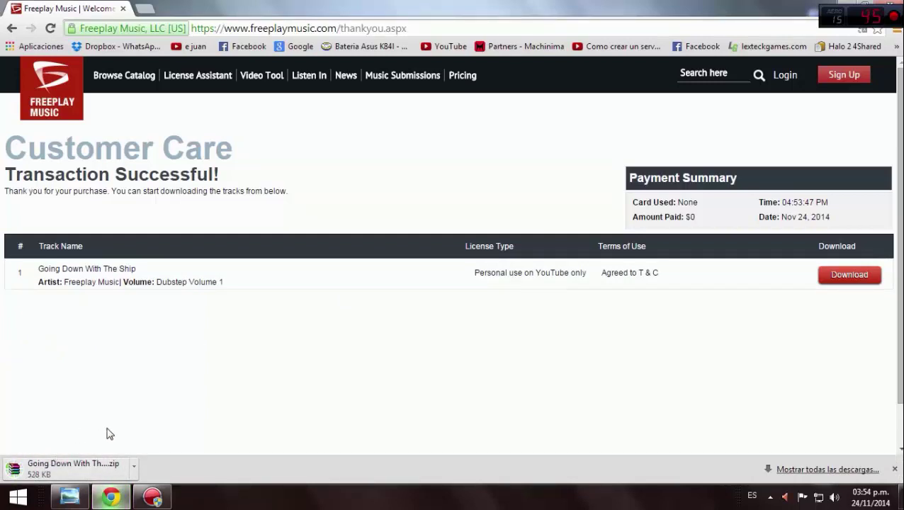
{"action": "left_click", "coordinate": [151, 7]}
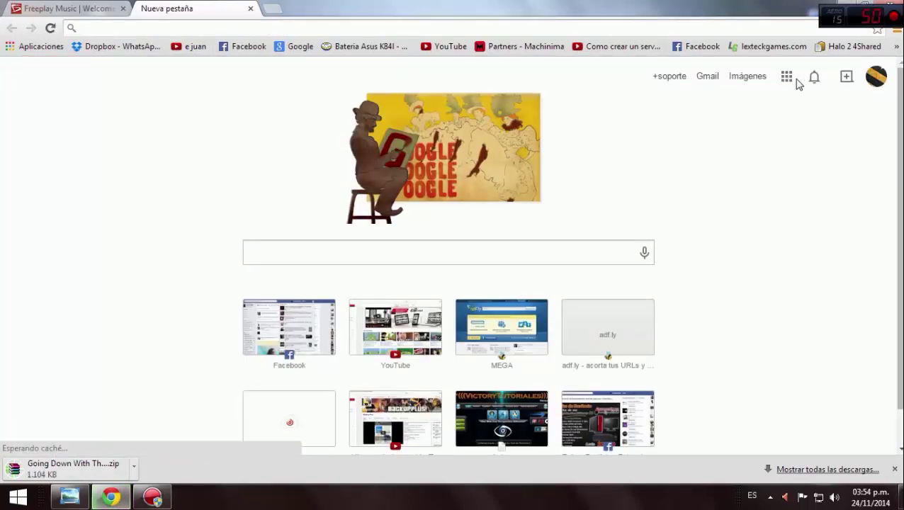
Open the Freeplay Music License Details email in Gmail and download its PDF attachment
{"action": "left_click", "coordinate": [787, 77]}
{"action": "left_click", "coordinate": [735, 213]}
{"action": "left_click", "coordinate": [30, 8]}
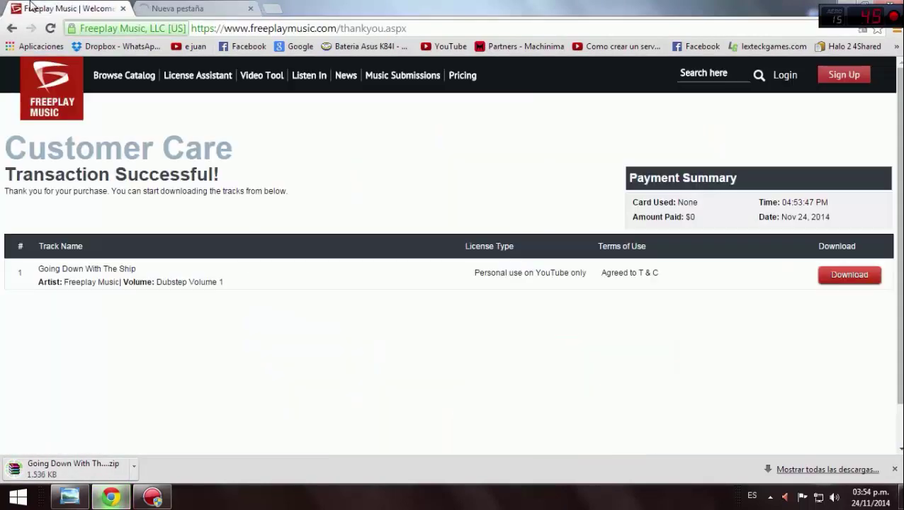
{"action": "left_click", "coordinate": [163, 7]}
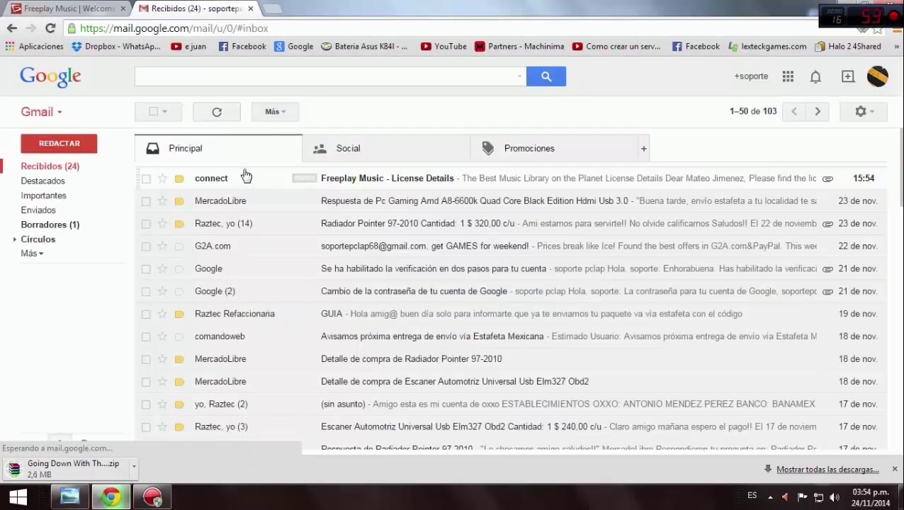
{"action": "left_click", "coordinate": [246, 175]}
{"action": "scroll", "coordinate": [283, 183], "scroll_direction": "down", "scroll_amount": 6}
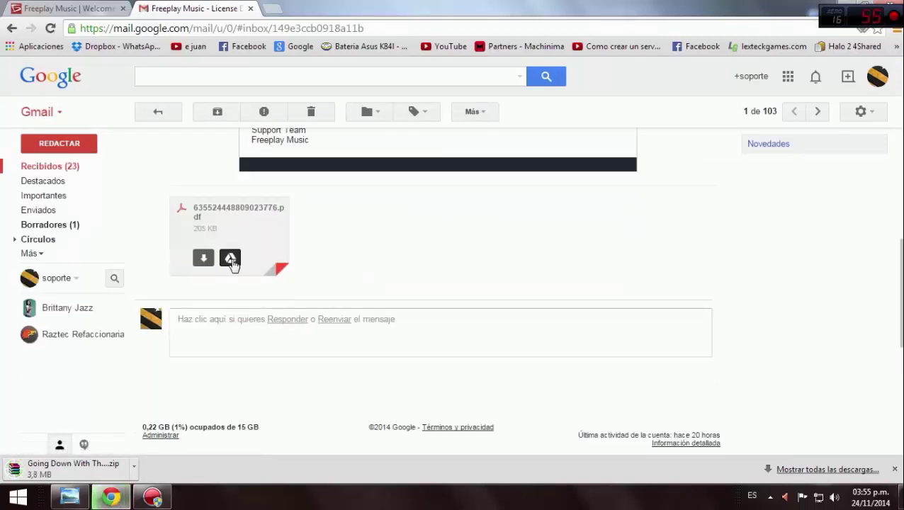
{"action": "left_click", "coordinate": [28, 6]}
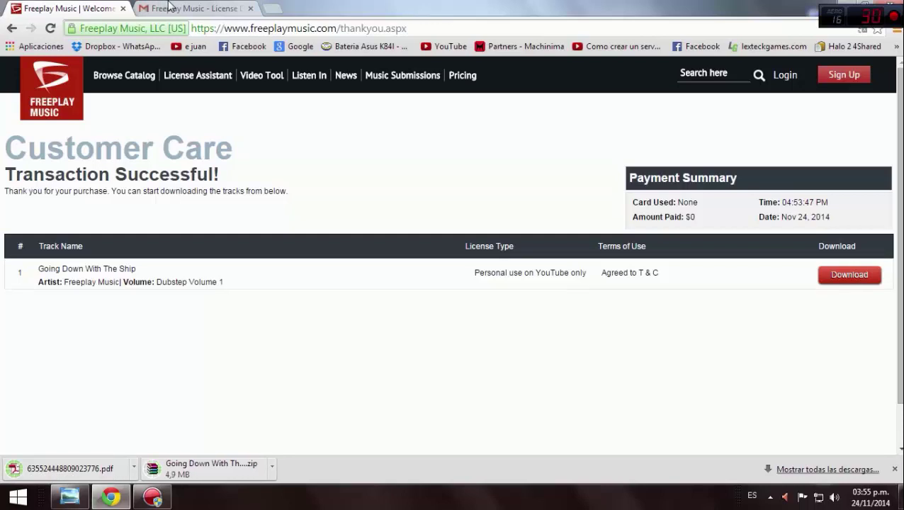
Open the downloaded Master Recording / Synchronization License PDF, read it through, and close it
{"action": "left_click", "coordinate": [168, 6]}
{"action": "left_click", "coordinate": [93, 7]}
{"action": "left_click", "coordinate": [90, 473]}
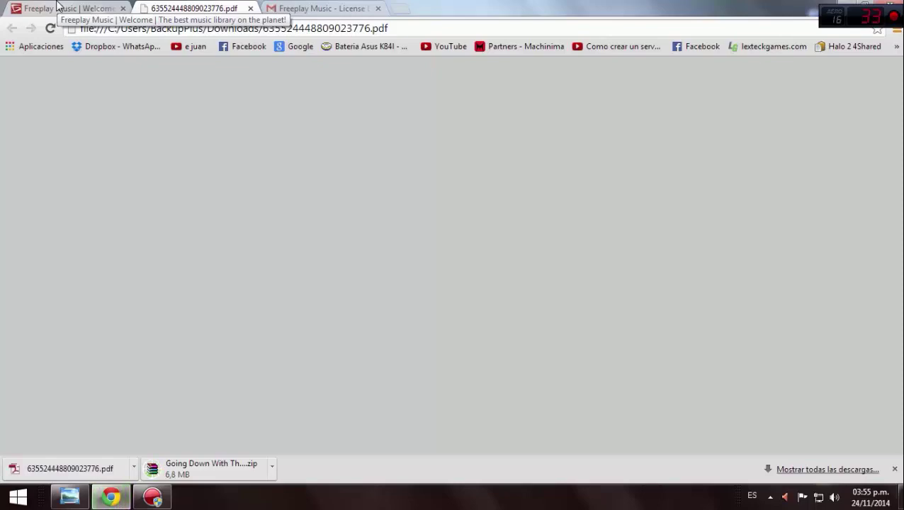
{"action": "scroll", "coordinate": [542, 213], "scroll_direction": "down", "scroll_amount": 10}
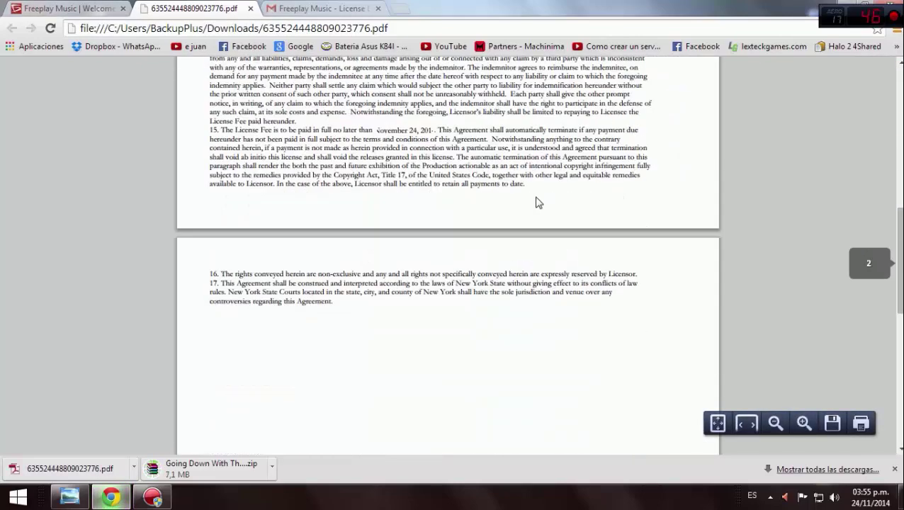
{"action": "scroll", "coordinate": [524, 197], "scroll_direction": "up", "scroll_amount": 10}
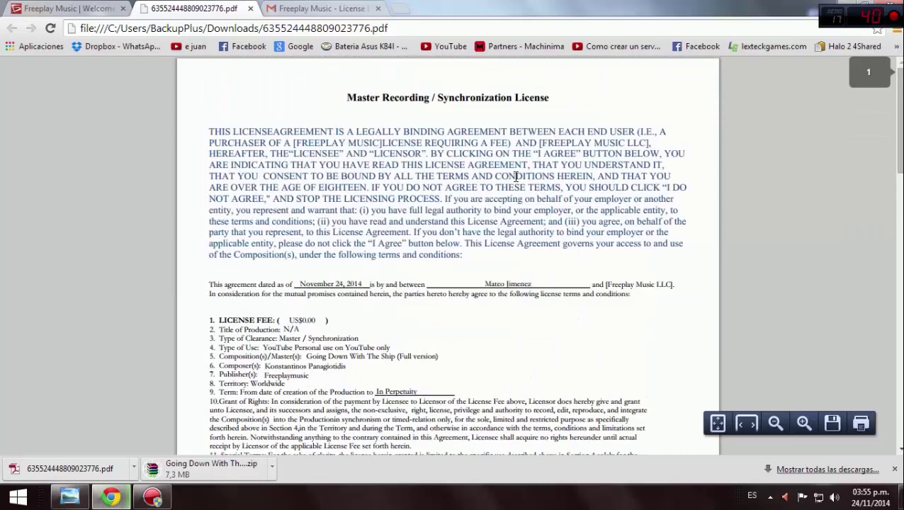
{"action": "scroll", "coordinate": [517, 176], "scroll_direction": "down", "scroll_amount": 1}
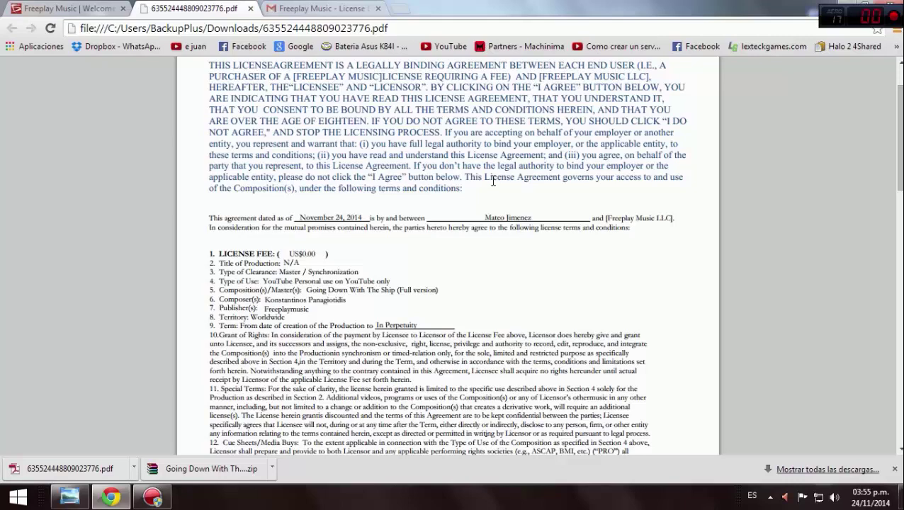
{"action": "scroll", "coordinate": [495, 161], "scroll_direction": "up", "scroll_amount": 1}
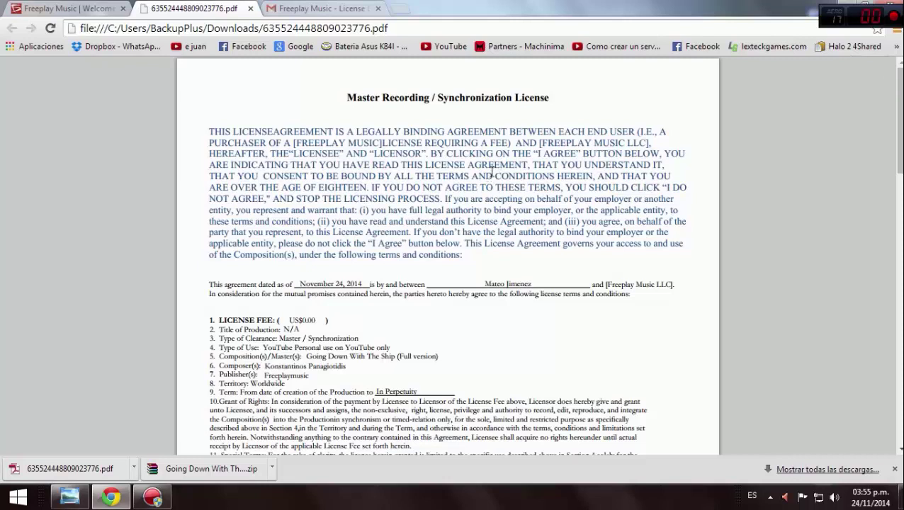
{"action": "left_click", "coordinate": [251, 9]}
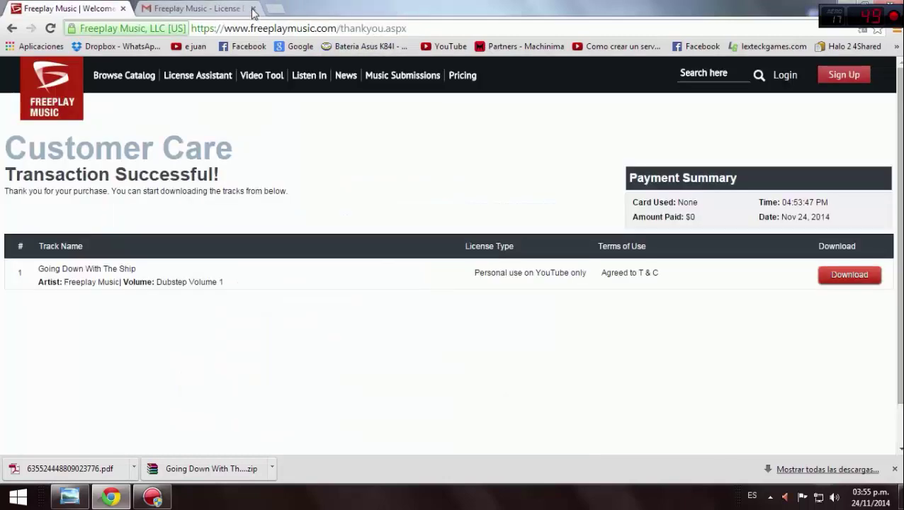
Open the Going Down With The Ship zip in WinRAR and look over its files
{"action": "left_click", "coordinate": [226, 9]}
{"action": "left_click", "coordinate": [36, 8]}
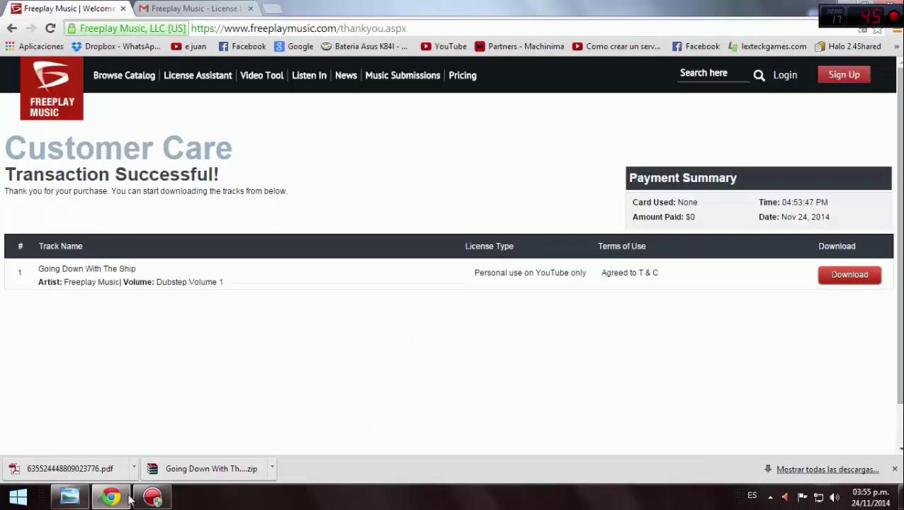
{"action": "left_click", "coordinate": [182, 473]}
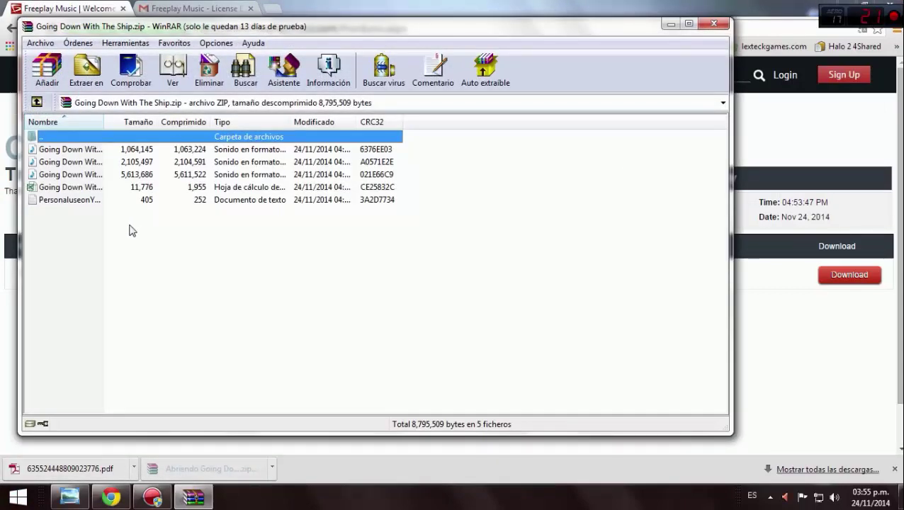
{"action": "left_click", "coordinate": [117, 150]}
{"action": "left_click", "coordinate": [122, 174]}
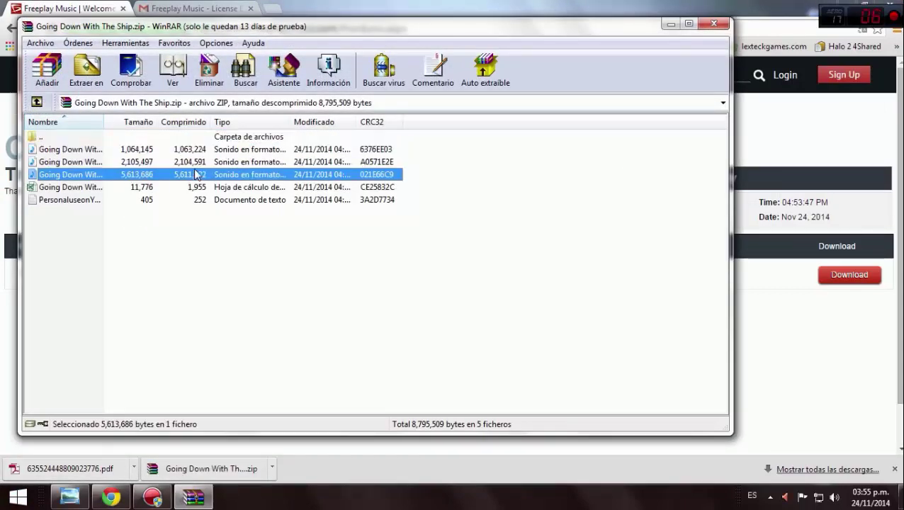
{"action": "left_click", "coordinate": [197, 200]}
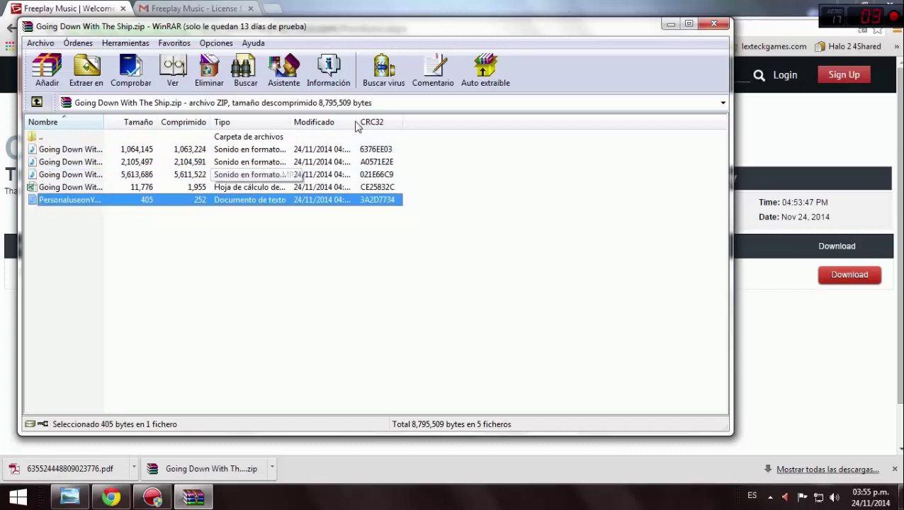
Maximize WinRAR and play the 30-second version of the track
{"action": "left_click", "coordinate": [690, 24]}
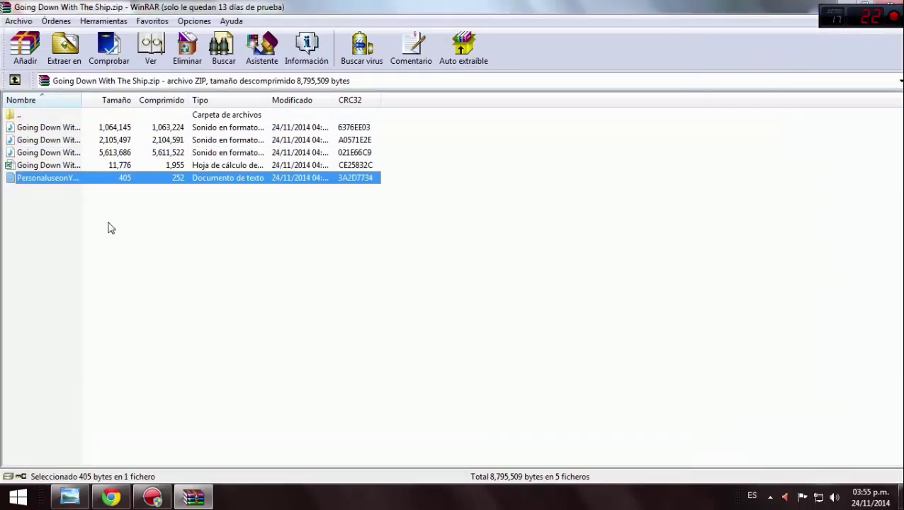
{"action": "left_click", "coordinate": [100, 130]}
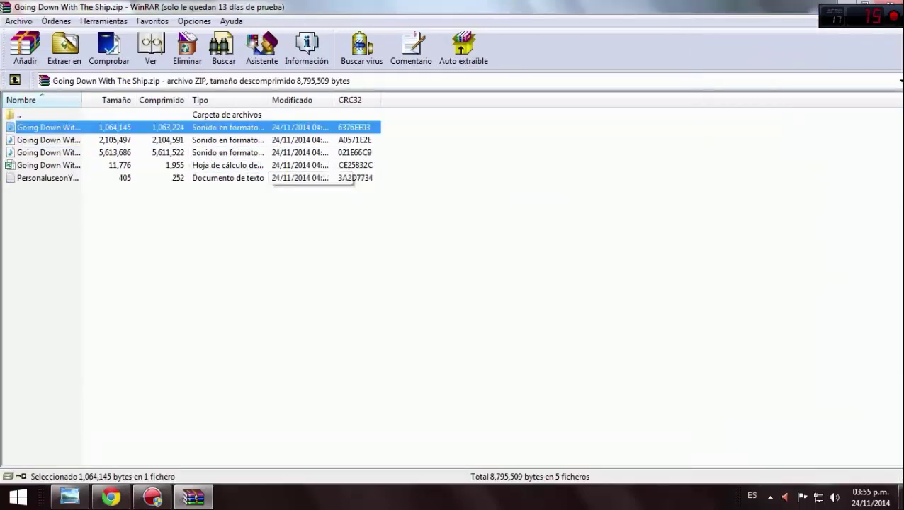
{"action": "left_click", "coordinate": [866, 6]}
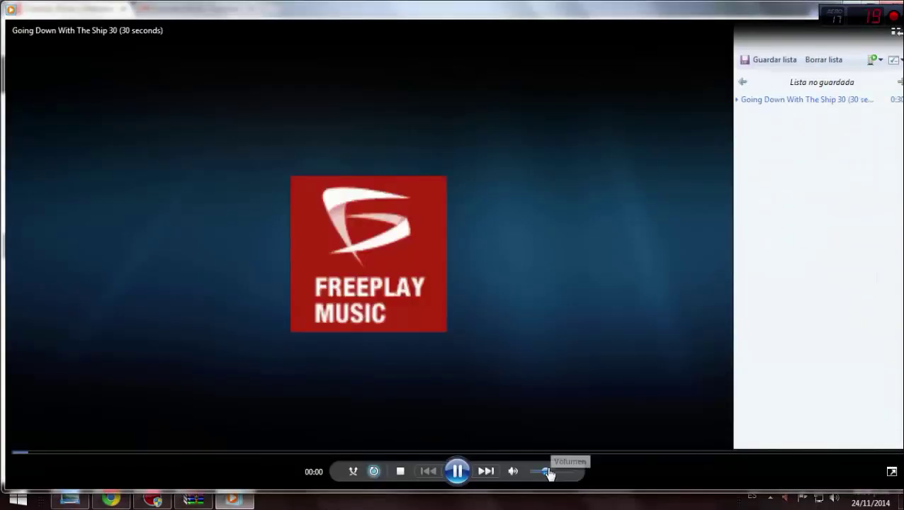
Turn down the volume while the 30-second Going Down With The Ship preview plays
{"action": "left_click_drag", "start_coordinate": [550, 474], "coordinate": [533, 472]}
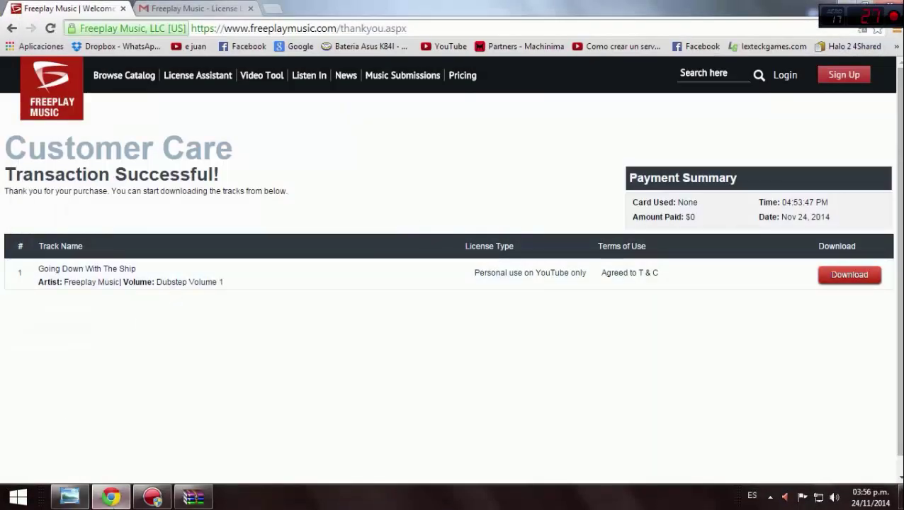
Back in Going Down With The Ship.zip, select the second and third track files, then show the desktop
{"action": "left_click", "coordinate": [194, 497]}
{"action": "left_click", "coordinate": [177, 141]}
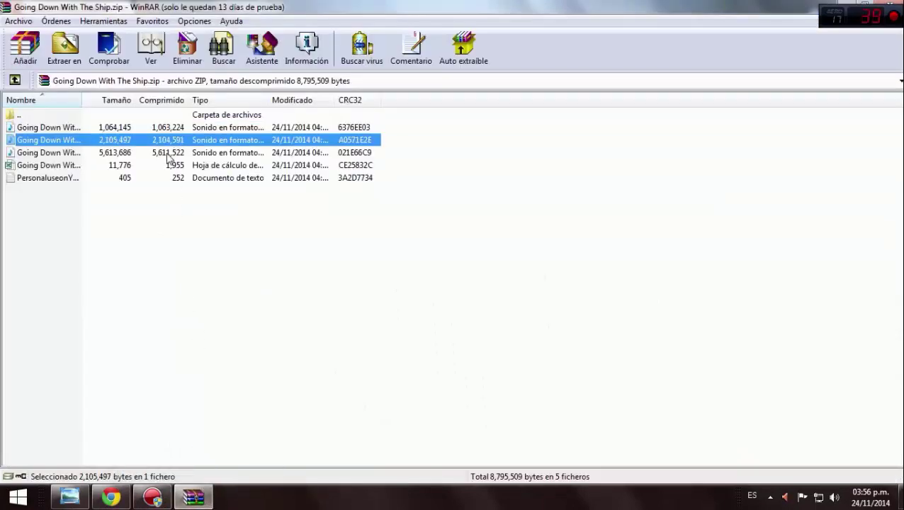
{"action": "left_click", "coordinate": [169, 154]}
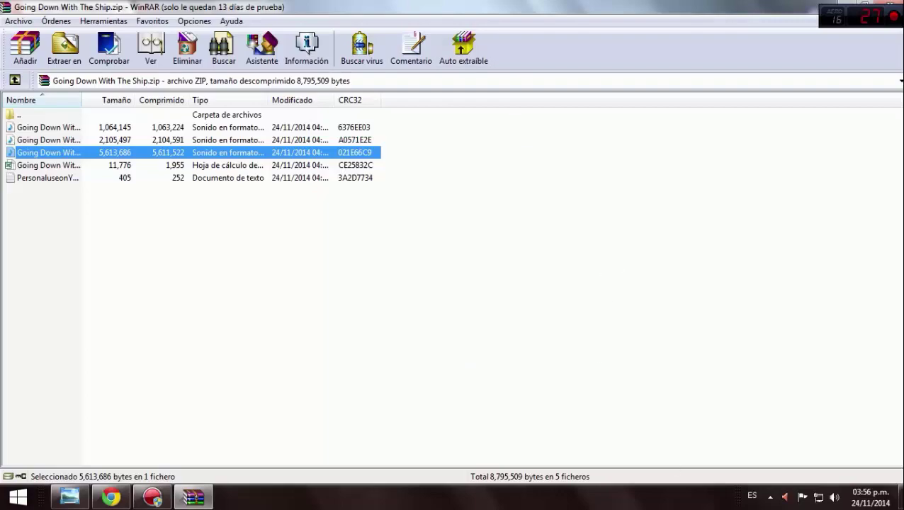
{"action": "left_click", "coordinate": [900, 496]}
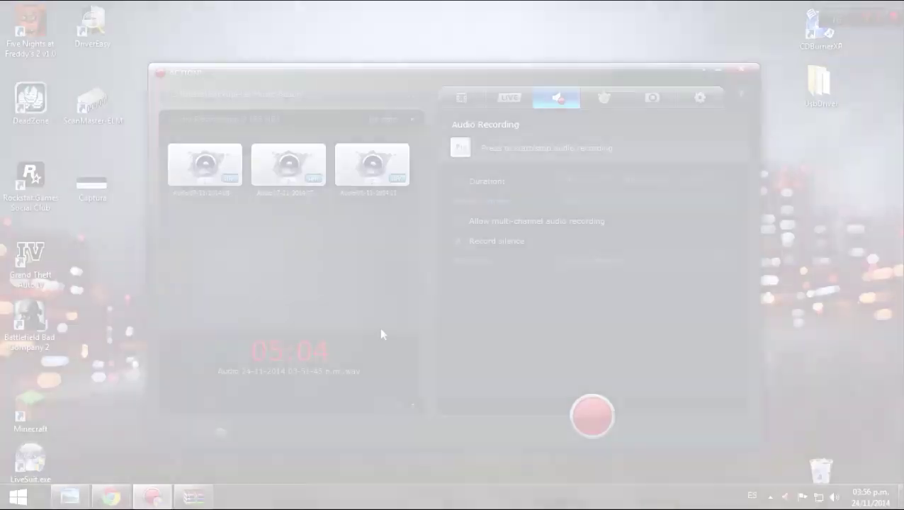